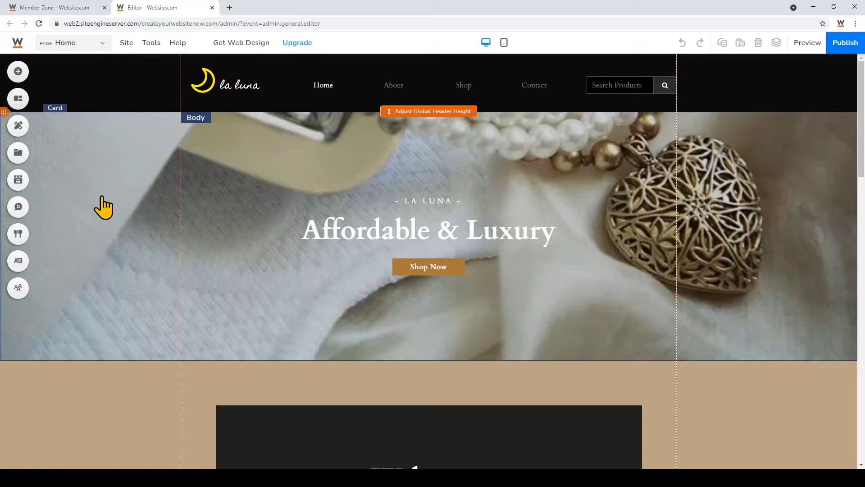
- Open the store's coupon manager and start a new coupon
left_click(18, 180)
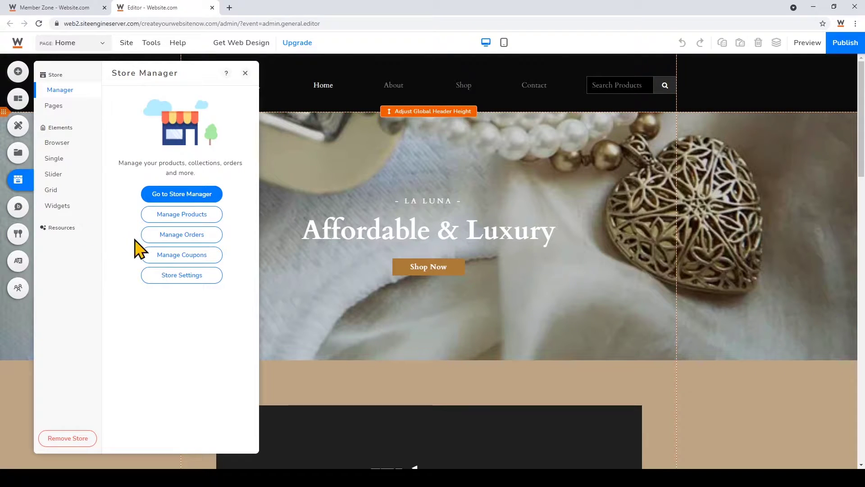
left_click(205, 256)
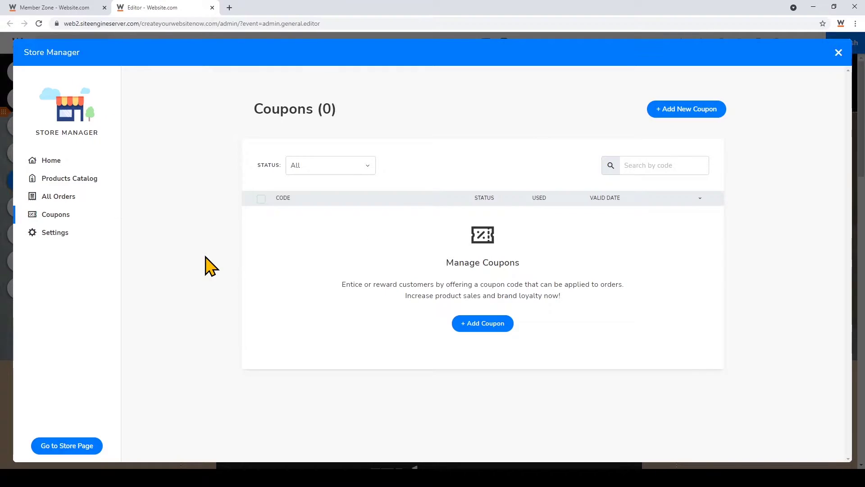
left_click(481, 327)
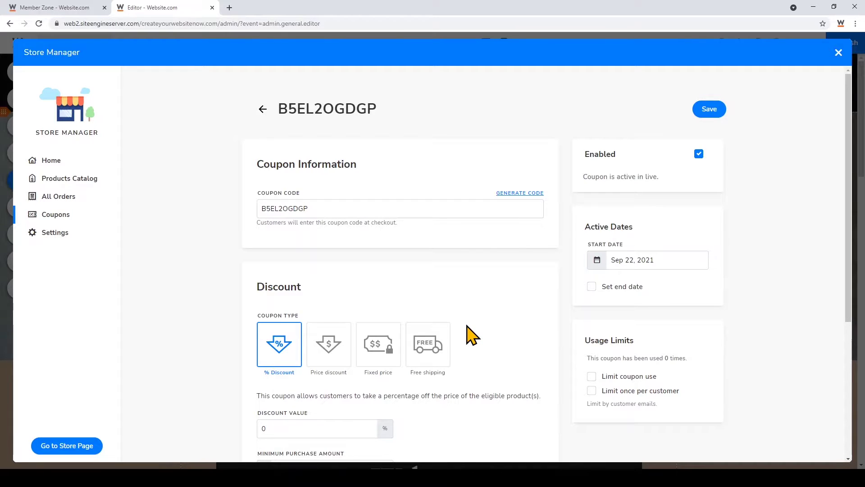
- Replace the generated code of the new coupon with 20OFF
left_click(371, 213)
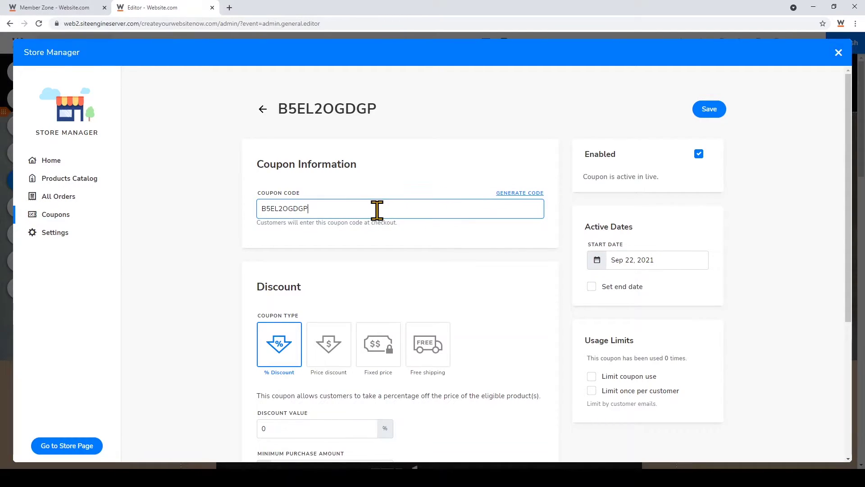
key("BackSpace")
key("BackSpace")
key("BackSpace")
key("BackSpace")
key("BackSpace")
key("BackSpace")
key("BackSpace")
key("BackSpace")
key("BackSpace")
key("BackSpace")
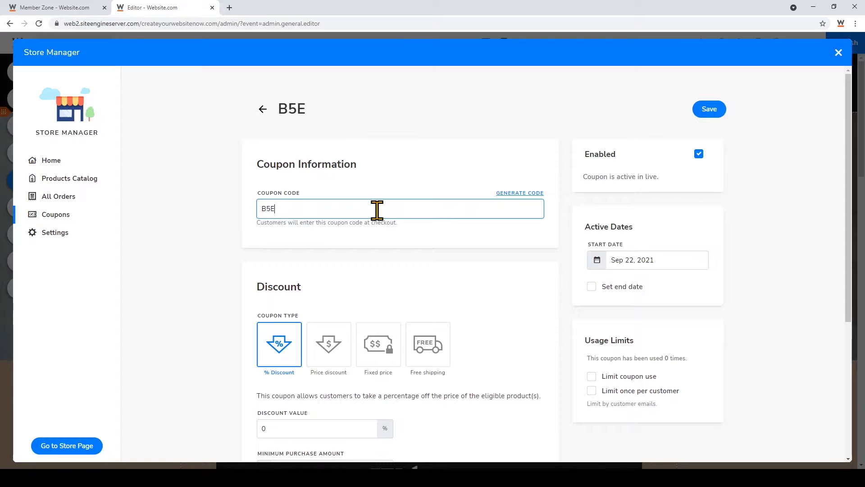
type("20OFF")
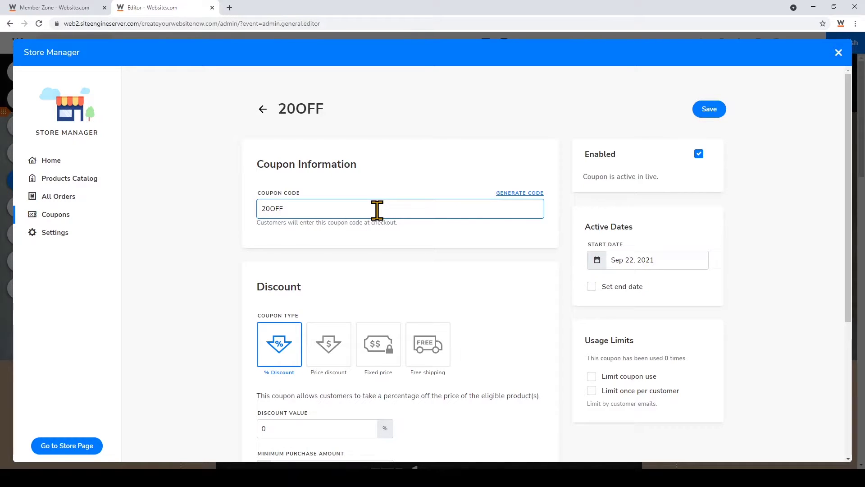
- Apply the coupon to specific products only, selecting Untitled Product 9 and Untitled Product 6
scroll(390, 239, "down", 2)
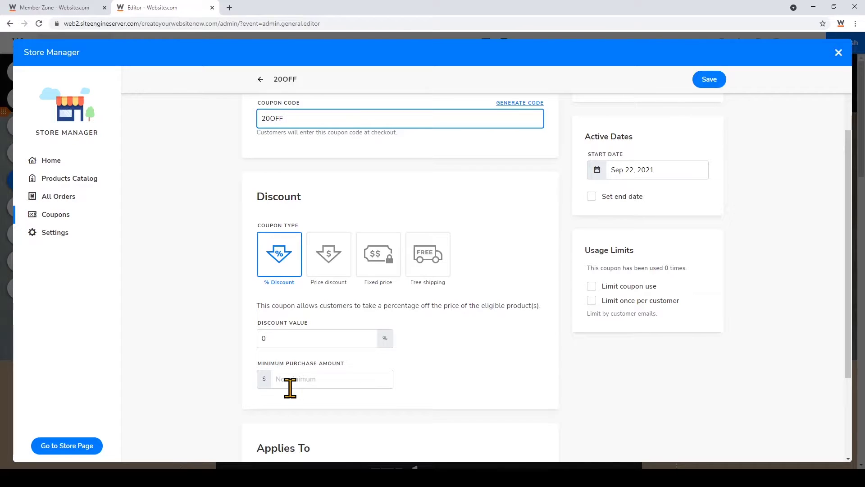
scroll(291, 390, "down", 3)
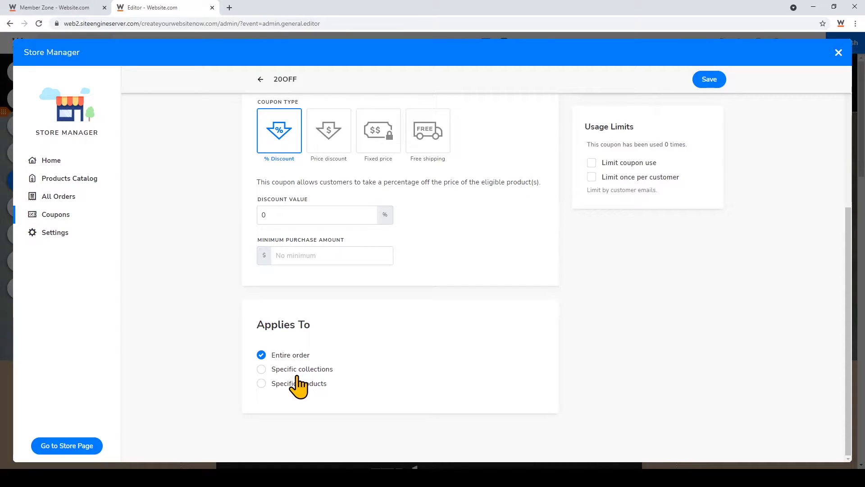
left_click(261, 369)
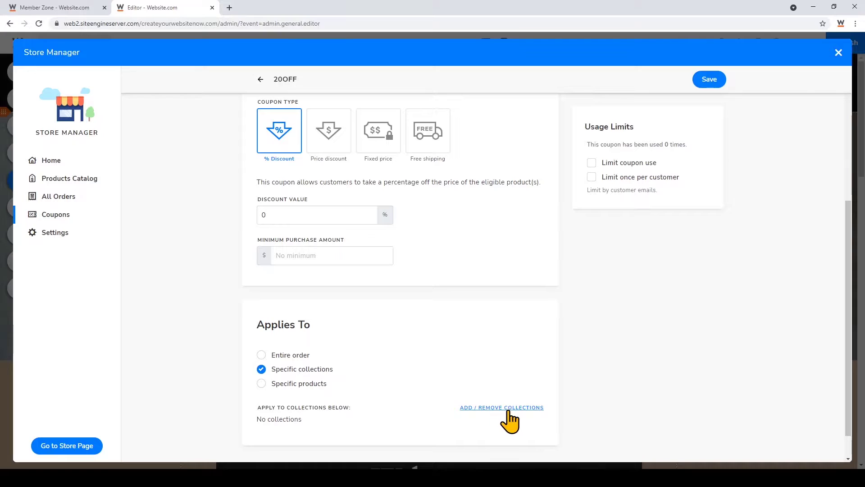
left_click(262, 384)
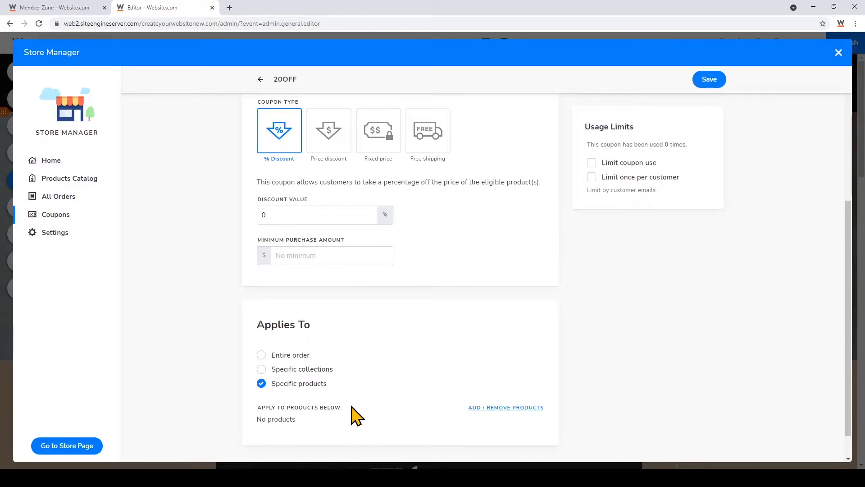
left_click(506, 408)
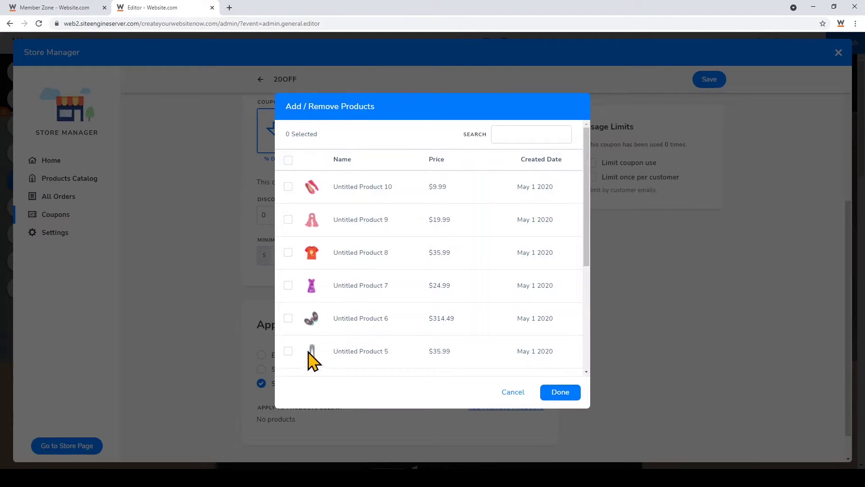
left_click(285, 322)
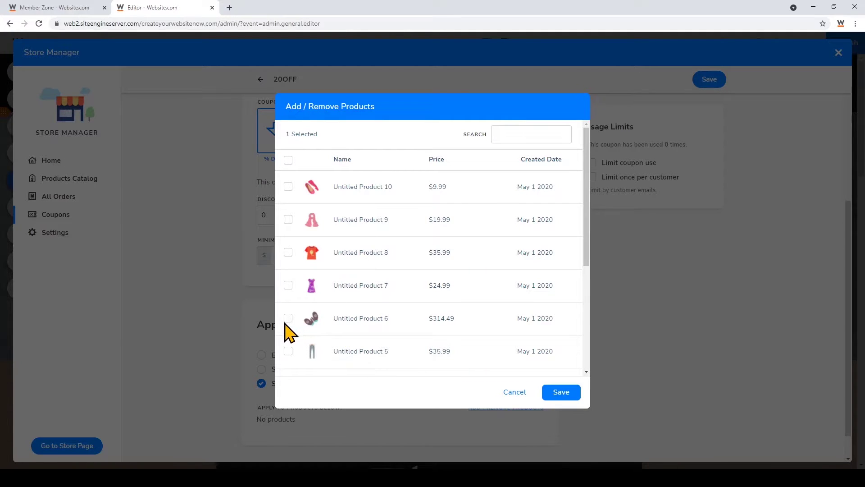
left_click(289, 221)
left_click(564, 394)
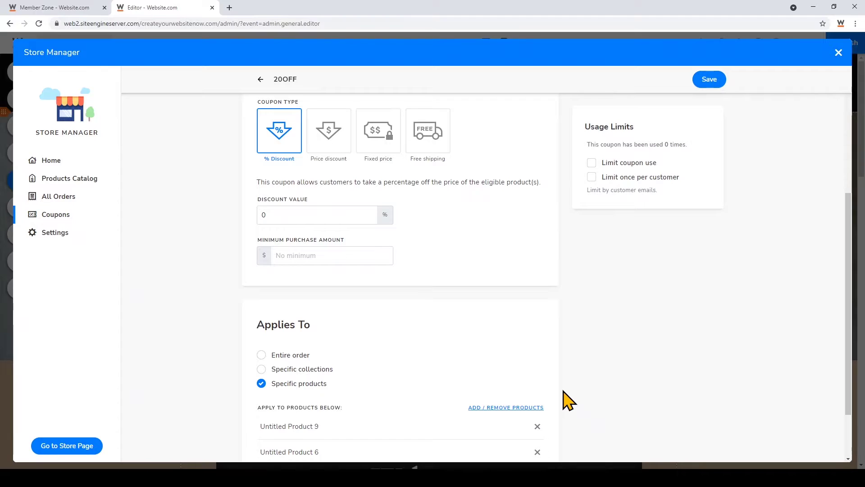
- Change the coupon to a price discount of $10 that applies to the entire order
left_click(331, 152)
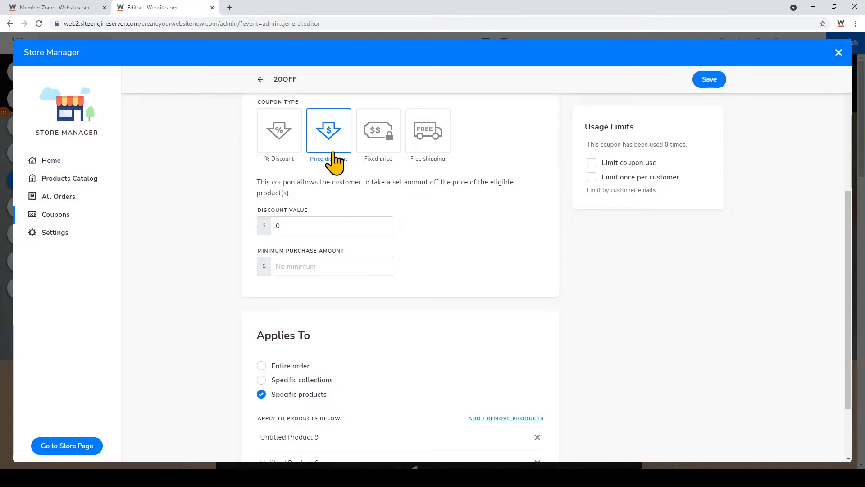
left_click(309, 228)
type("10")
scroll(437, 285, "down", 1)
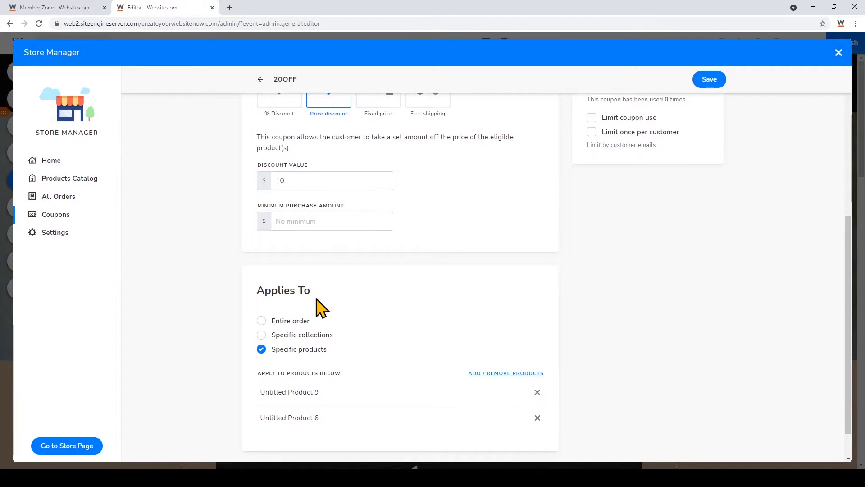
left_click(261, 321)
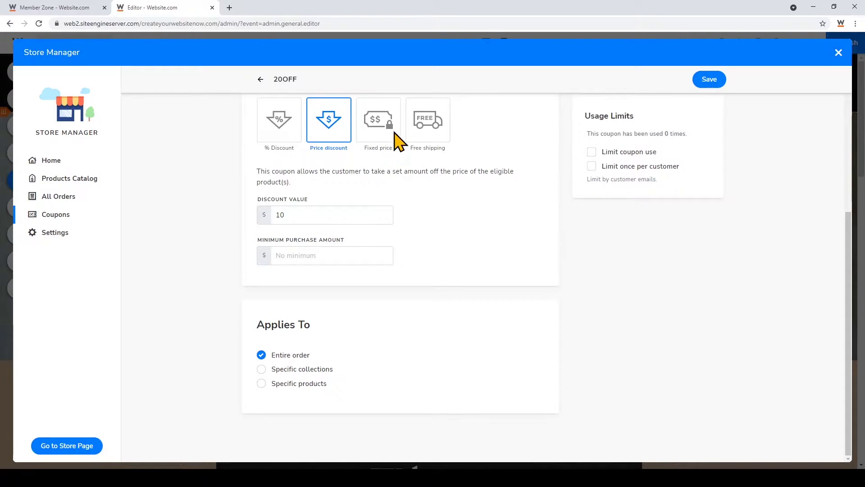
- Change the coupon to a fixed price of $20
left_click(396, 142)
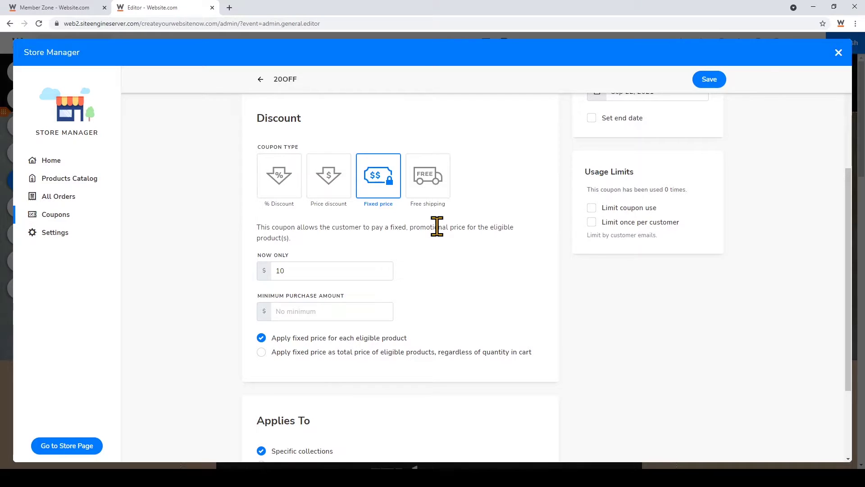
double_click(296, 272)
type("20")
- Change the coupon to free shipping for specific region rules and check which regions can be selected
left_click(437, 203)
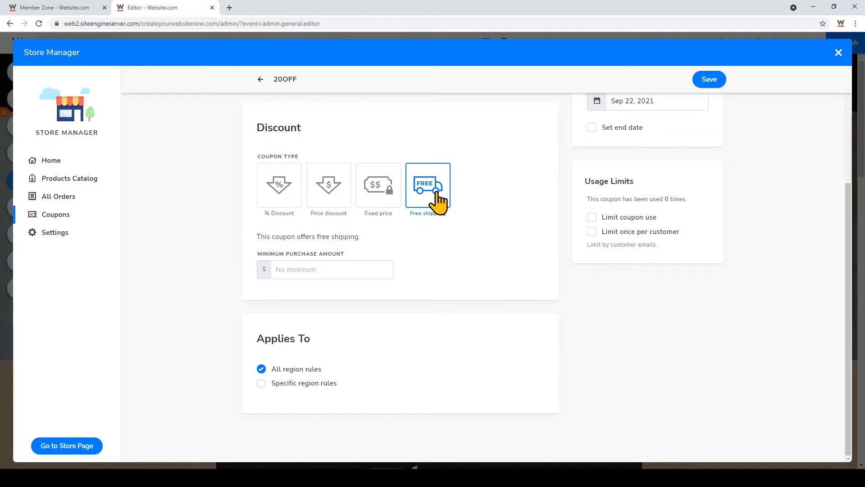
left_click(264, 384)
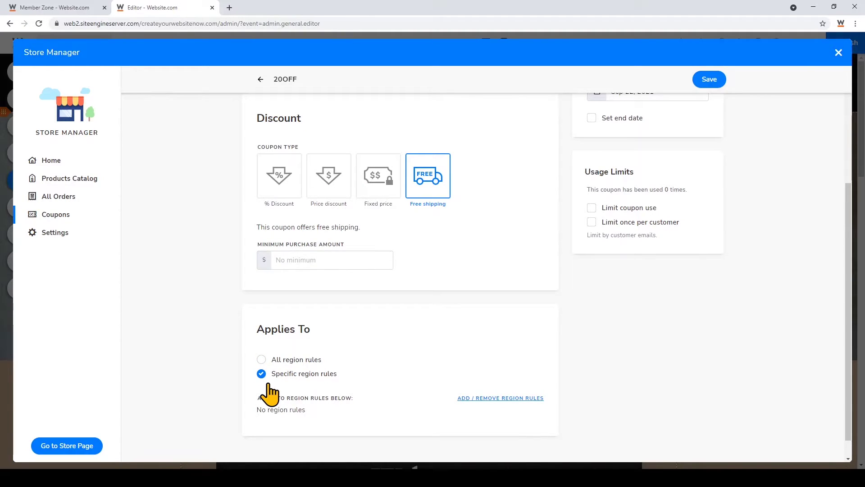
left_click(520, 398)
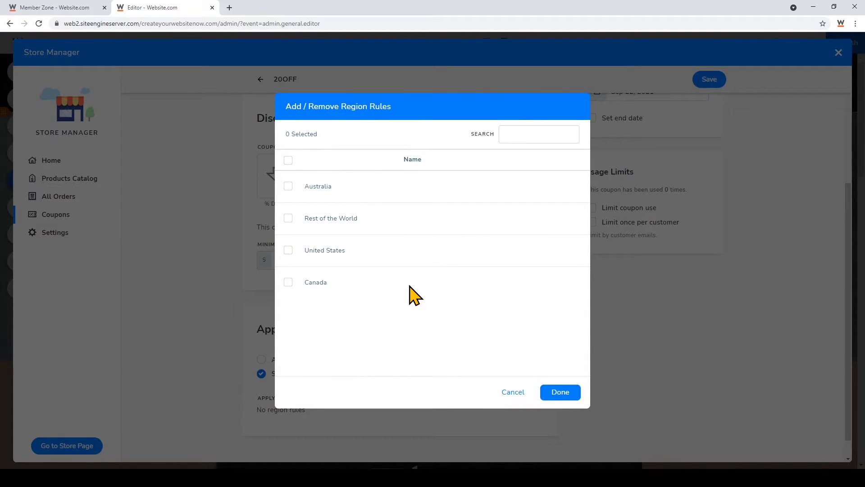
left_click(514, 393)
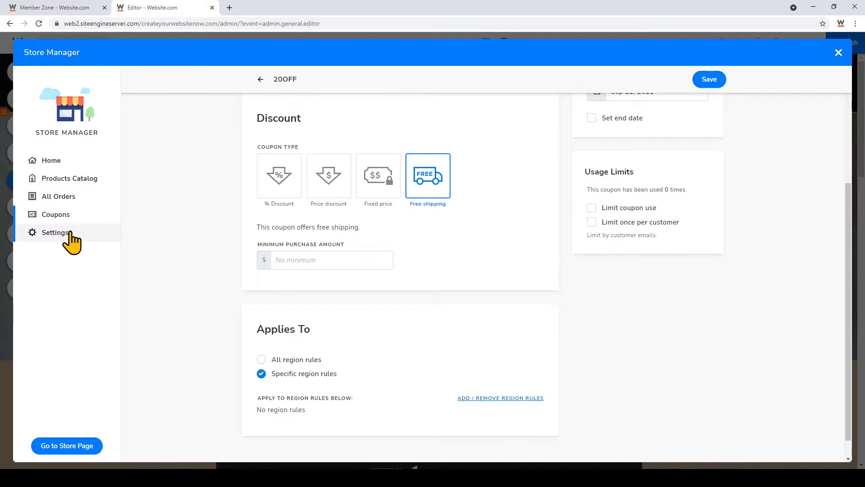
- Discard the unsaved coupon changes and view the store's shipping and tax region rules
left_click(55, 232)
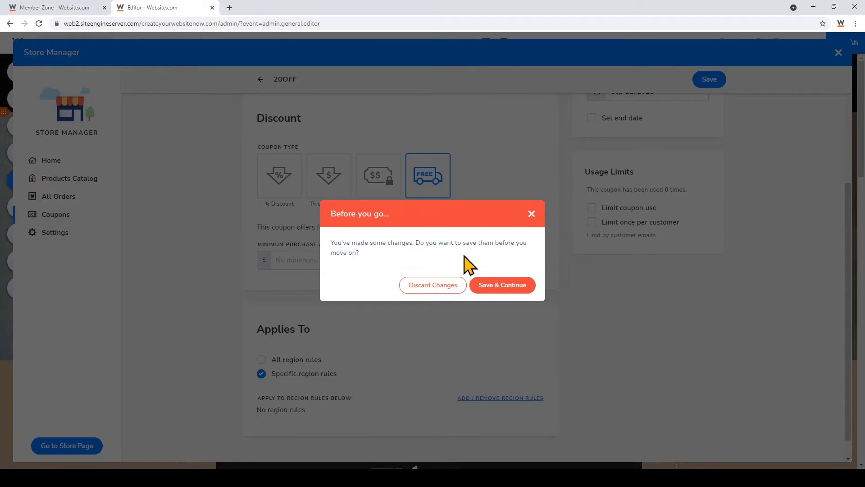
left_click(451, 290)
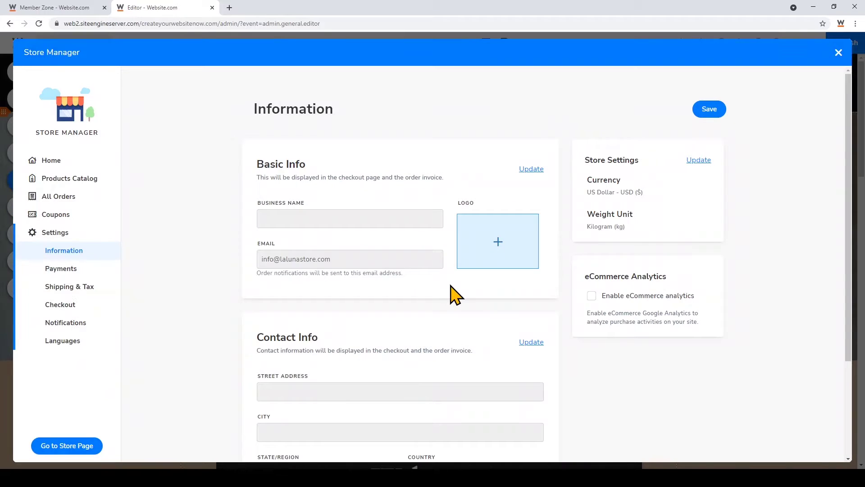
left_click(88, 288)
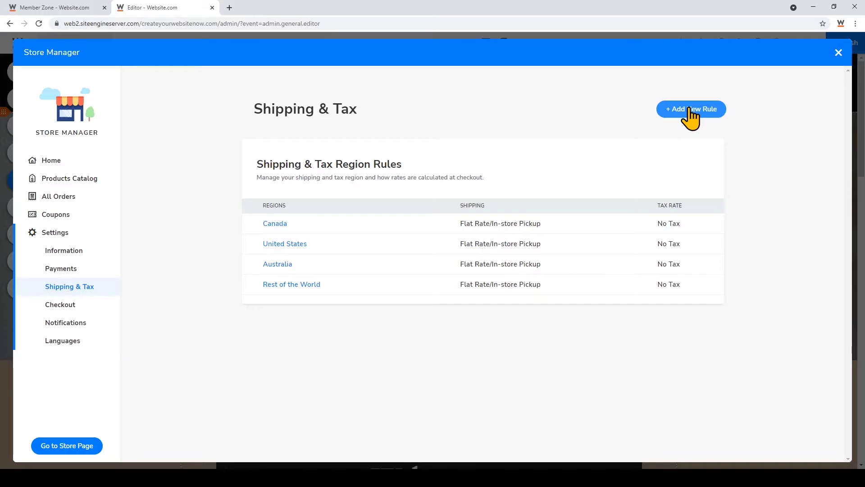
- Return to the store's coupons and start a new coupon with the code 20OFF
left_click(72, 215)
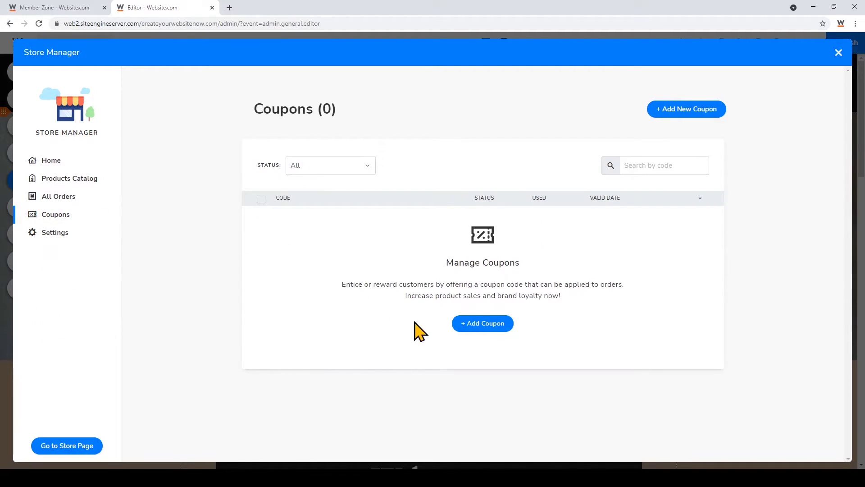
left_click(478, 325)
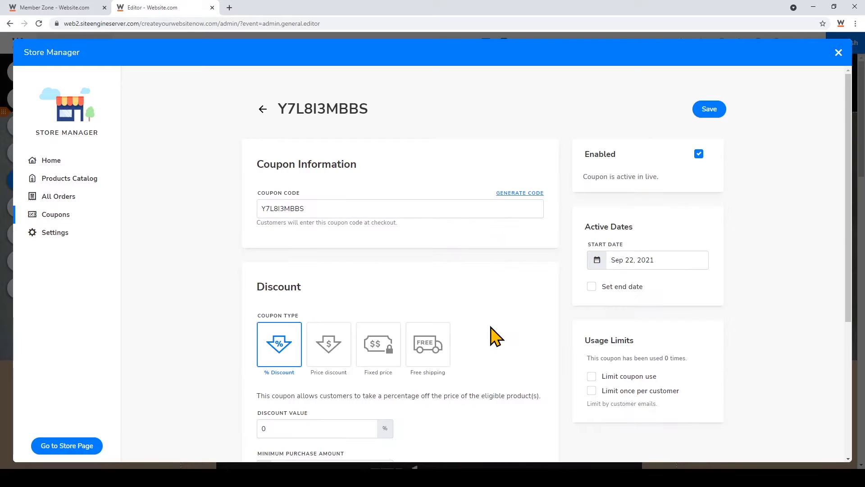
left_click_drag(336, 211, 197, 208)
type("20OFF")
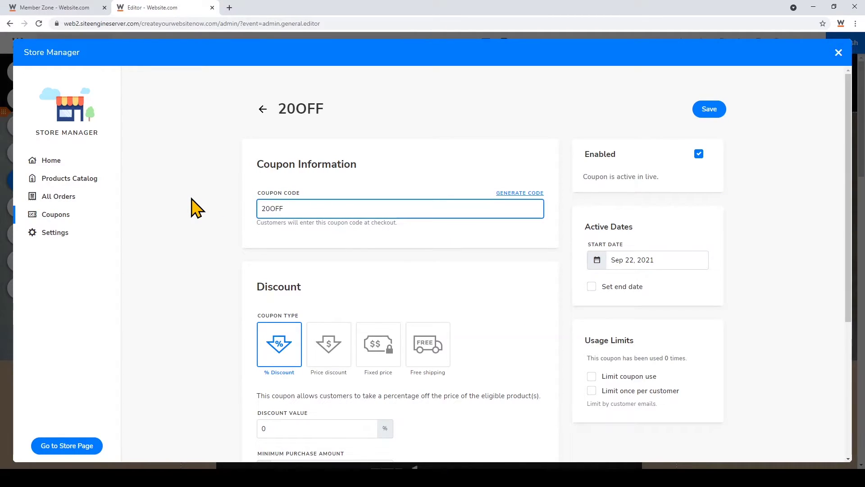
- Set the percentage discount value to 20% and check that the coupon applies to the entire order
scroll(269, 309, "down", 1)
scroll(271, 311, "down", 1)
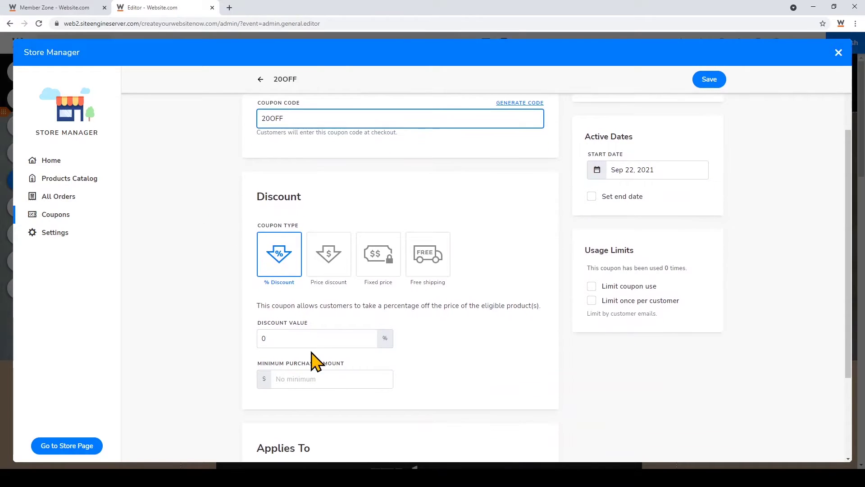
left_click(294, 339)
left_click_drag(294, 339, 214, 348)
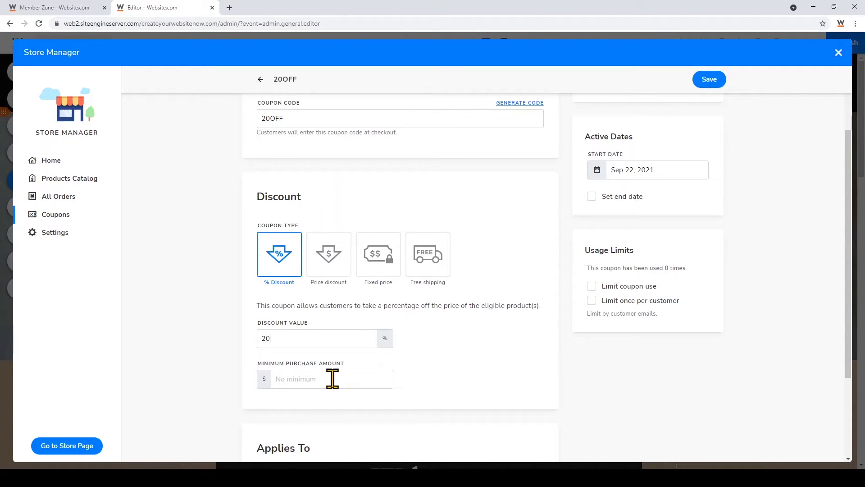
scroll(333, 378, "down", 1)
scroll(337, 376, "down", 2)
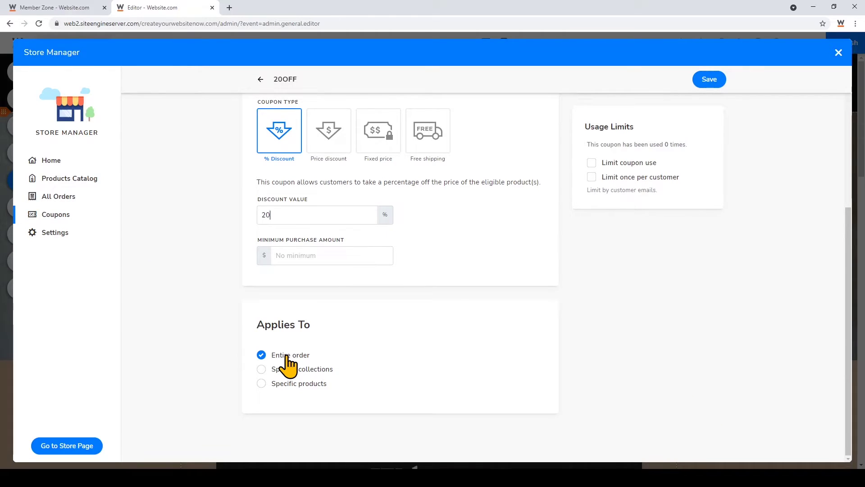
- Limit the coupon to once per customer, then save it and leave the Store Manager
scroll(494, 313, "up", 4)
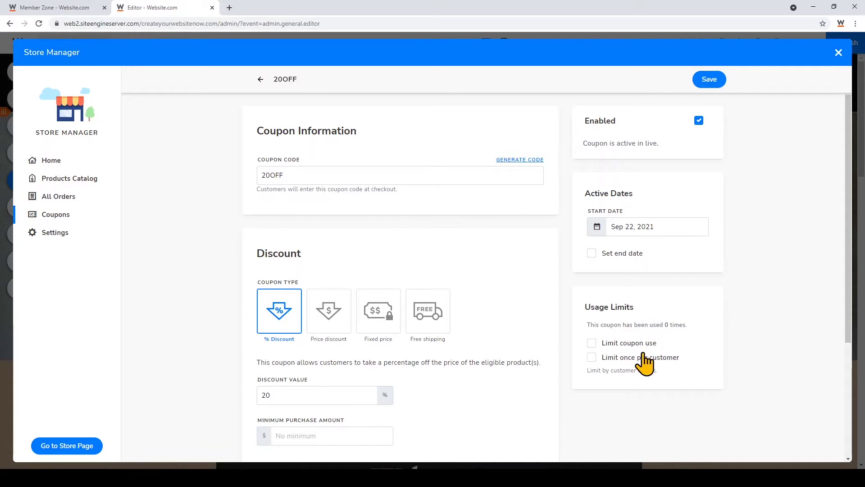
left_click(591, 358)
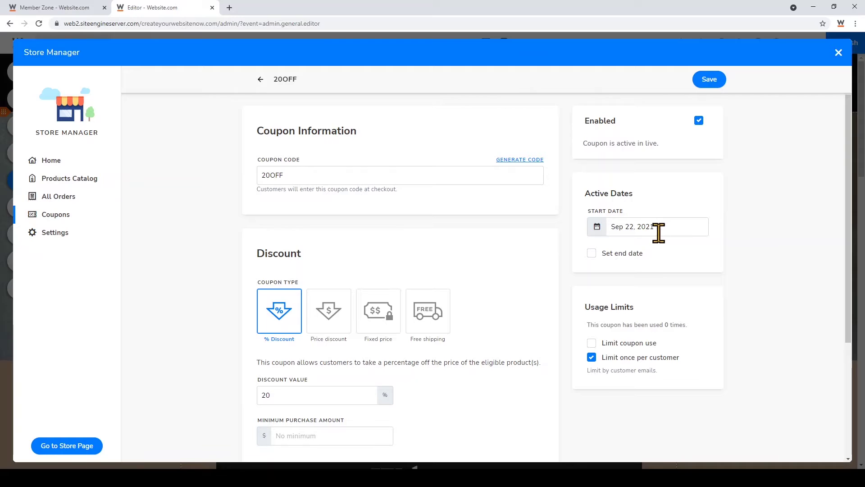
left_click(707, 80)
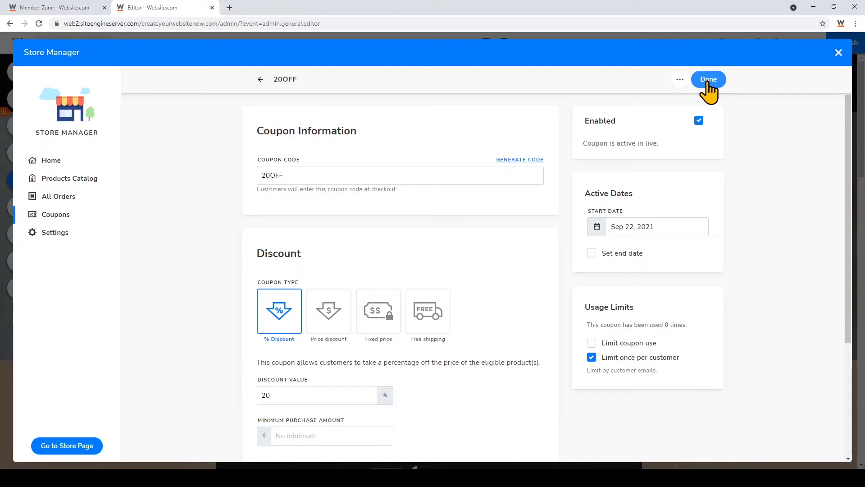
left_click(709, 80)
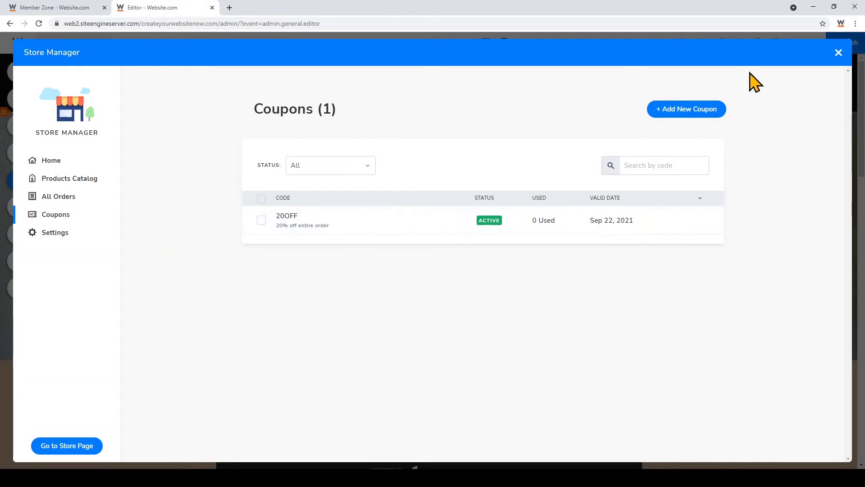
left_click(838, 54)
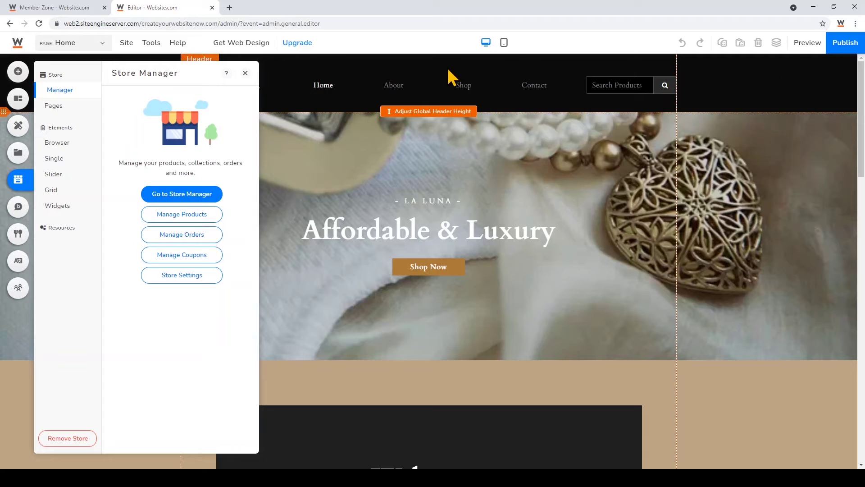
- Add a turquoise color strip to the home page and reduce its height to a thin banner
left_click(245, 73)
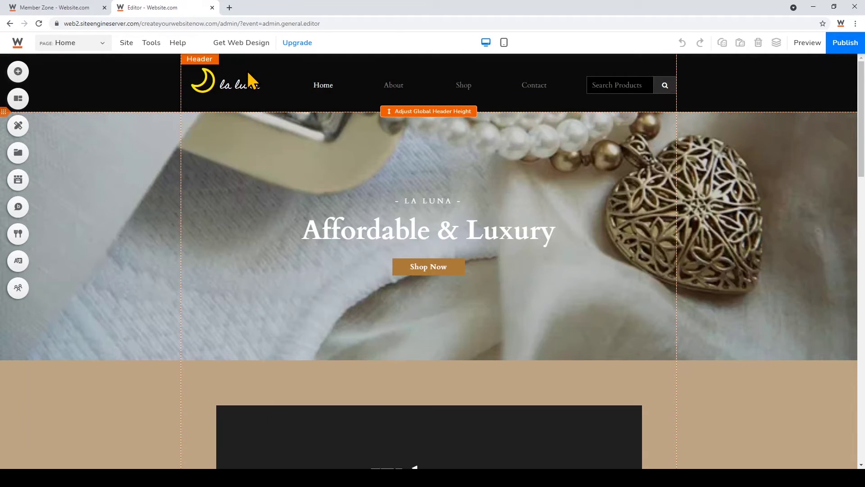
left_click(18, 72)
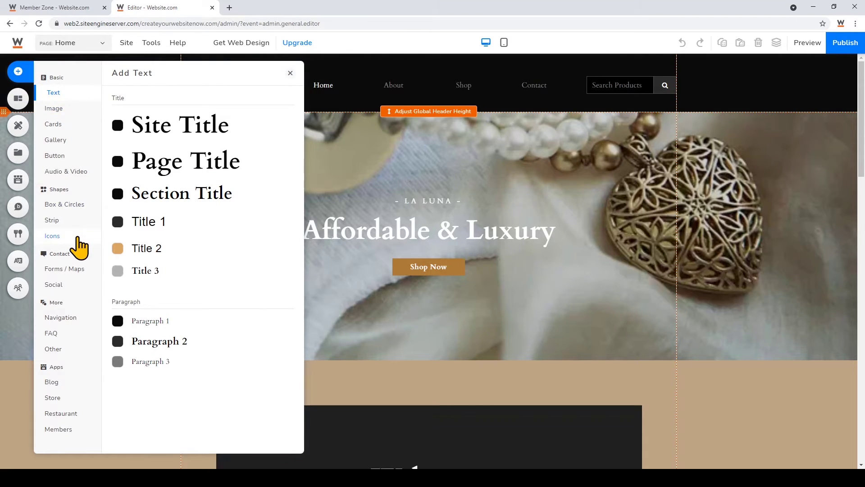
left_click(75, 220)
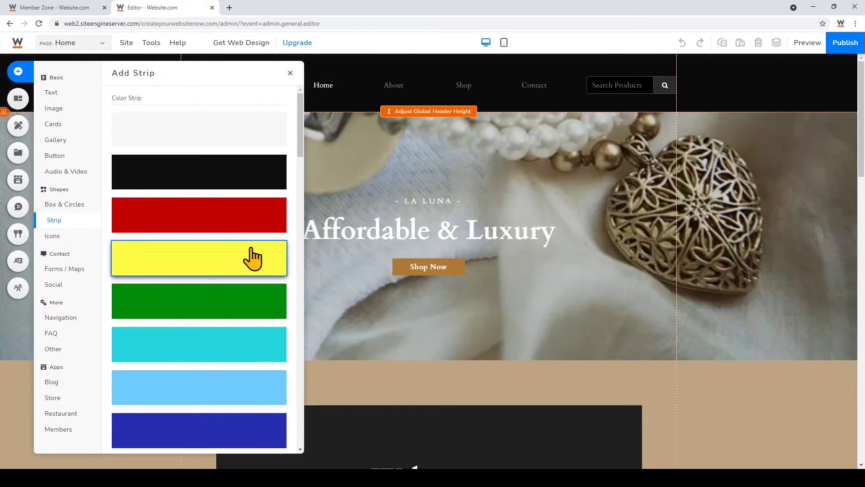
left_click(263, 349)
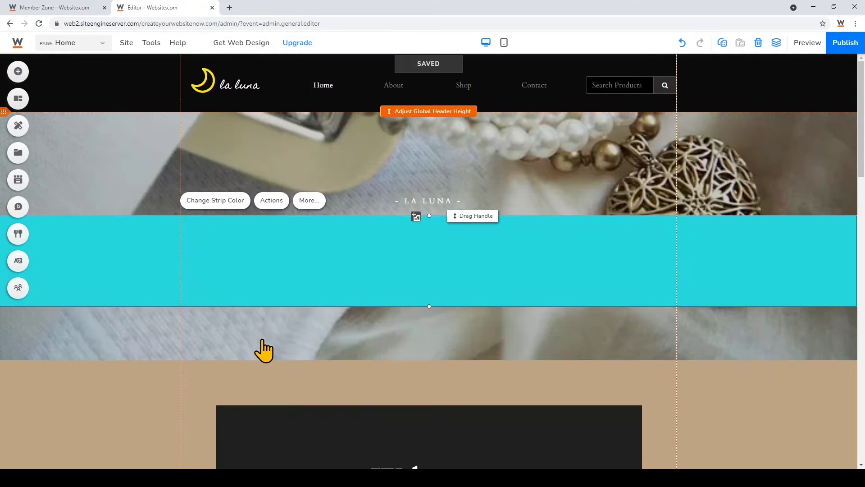
left_click_drag(430, 306, 463, 239)
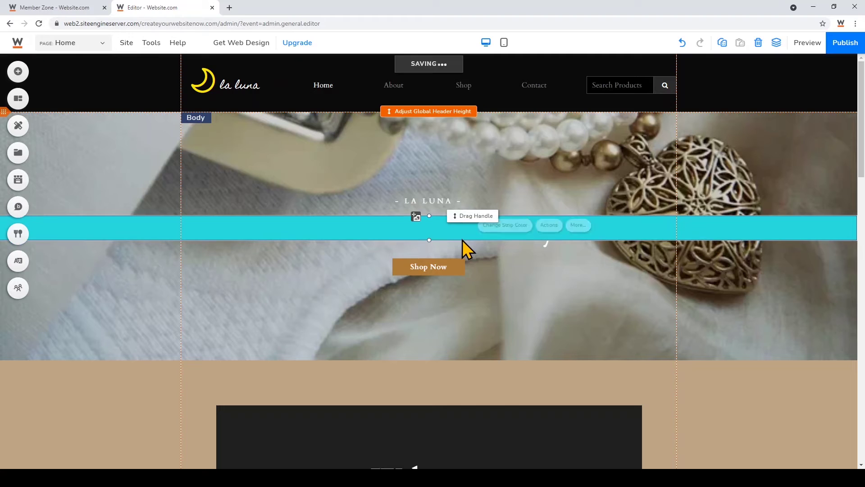
- Move the turquoise strip to the top of the header and shift the logo, menu and product search down beneath it
left_click_drag(377, 231, 371, 70)
left_click(350, 87)
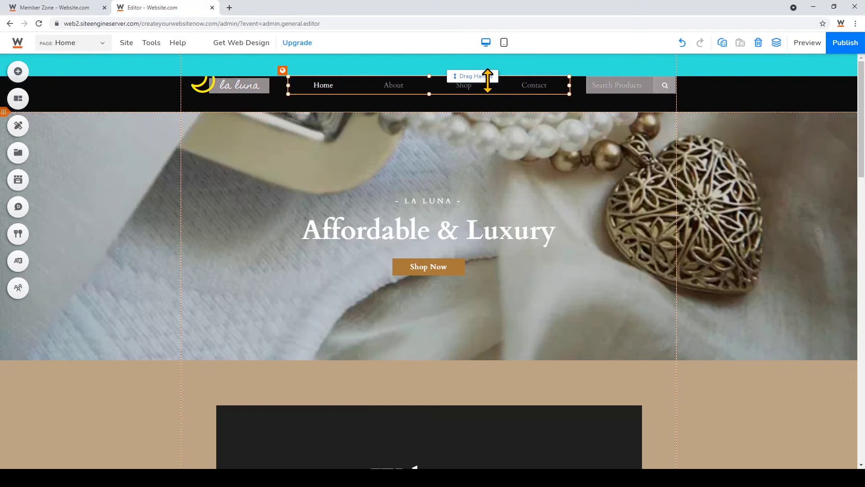
mouse_move(487, 80)
left_mouse_down()
mouse_move(490, 91)
mouse_move(489, 77)
left_mouse_up()
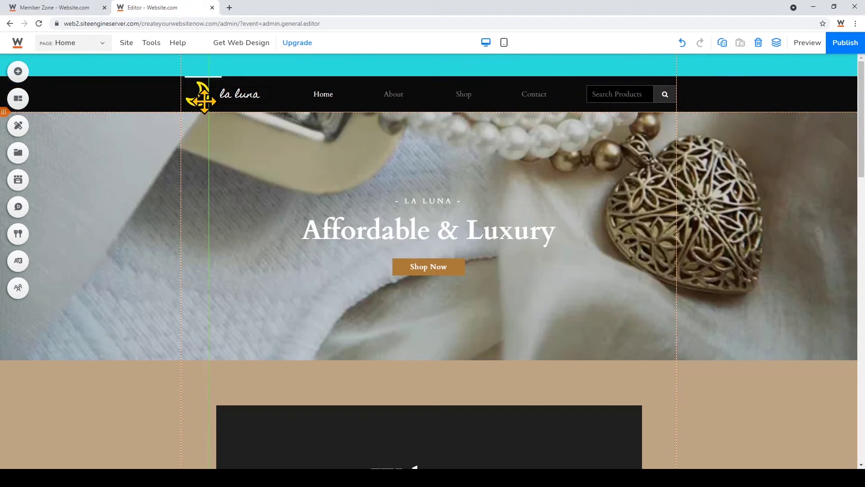
left_click(203, 103)
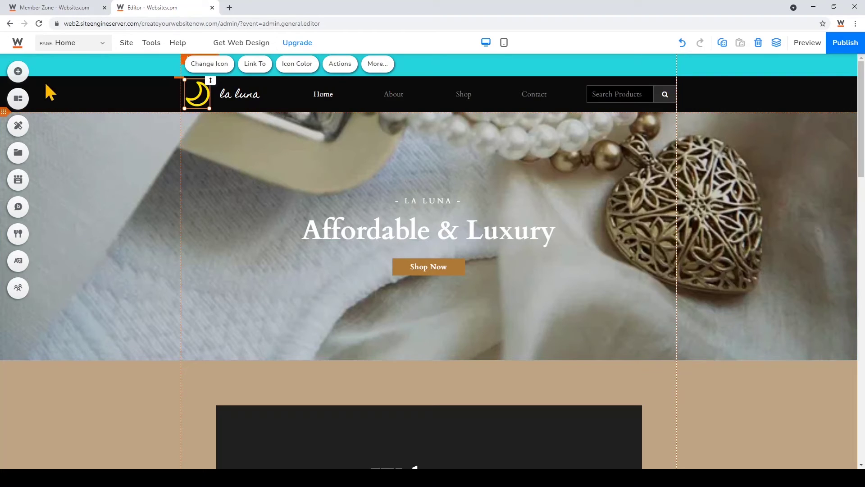
- Add a Paragraph 1 text element reading "Save 20% off your order with code: 20OFF"
left_click(18, 72)
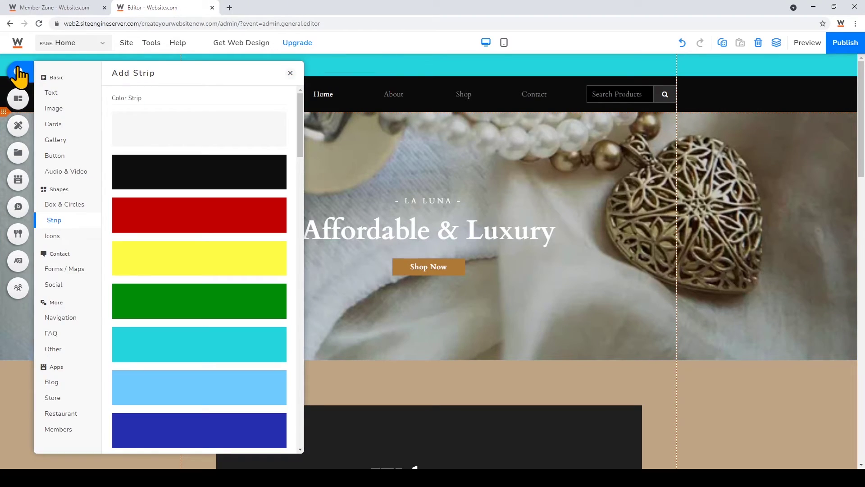
left_click(63, 92)
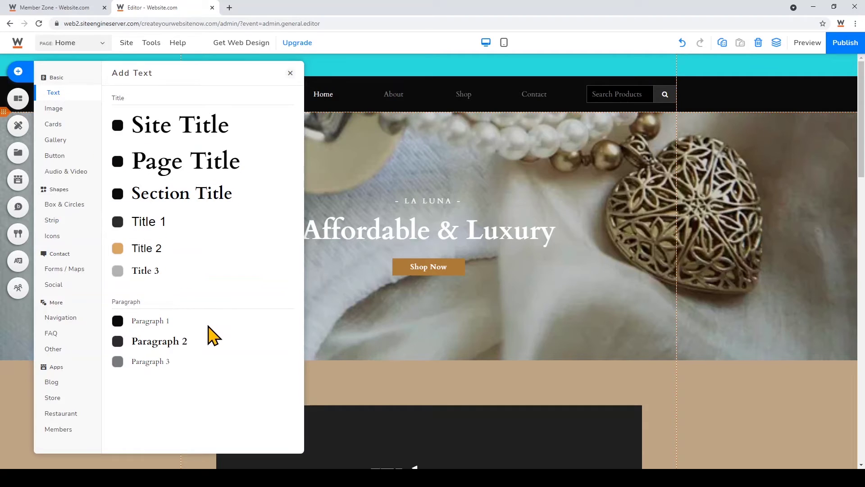
left_click(147, 325)
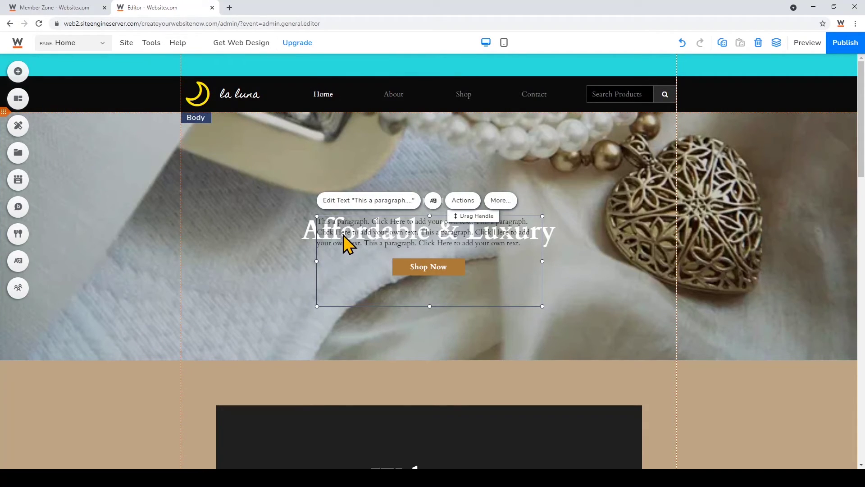
double_click(344, 235)
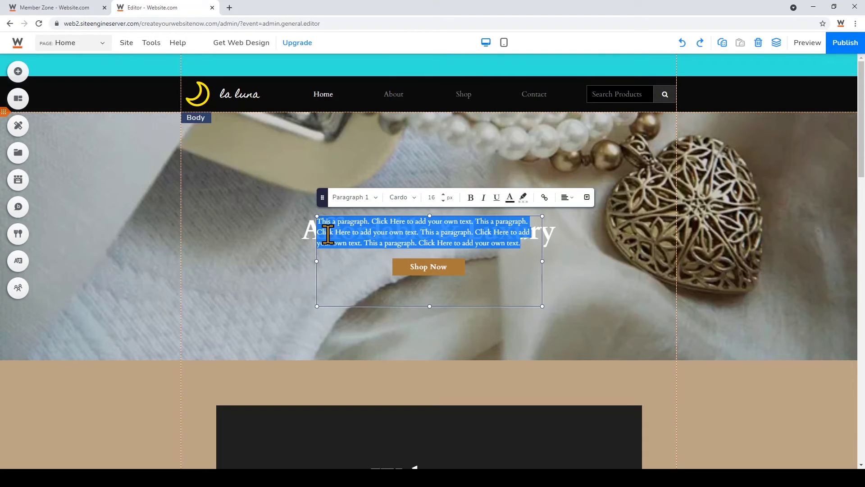
type("Save 20% off your ")
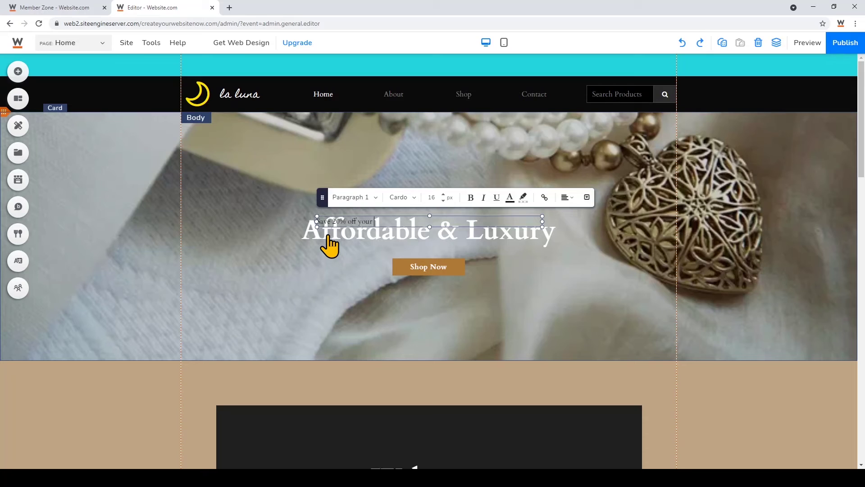
type("order with code: 20OGF")
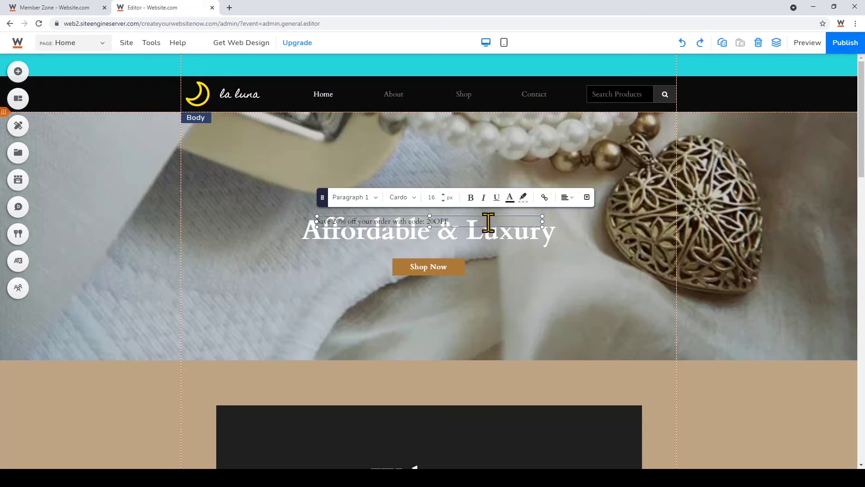
- Make the coupon announcement text bold and center-align it
left_click_drag(458, 221, 315, 223)
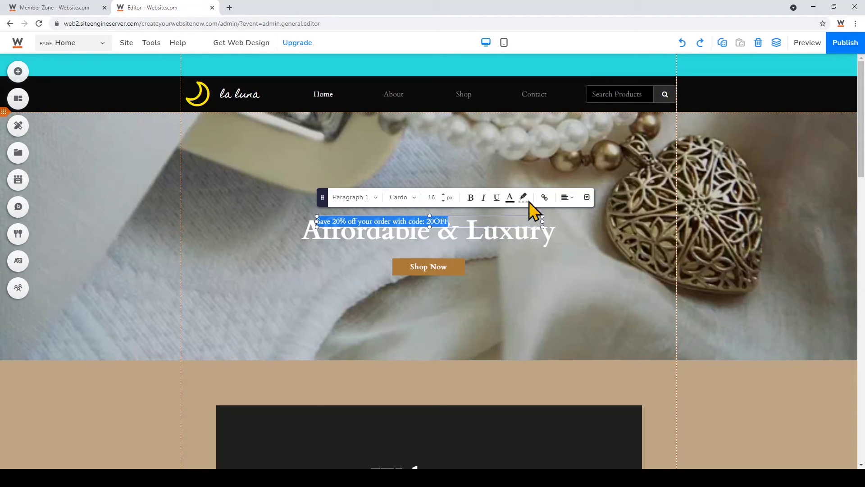
left_click(470, 197)
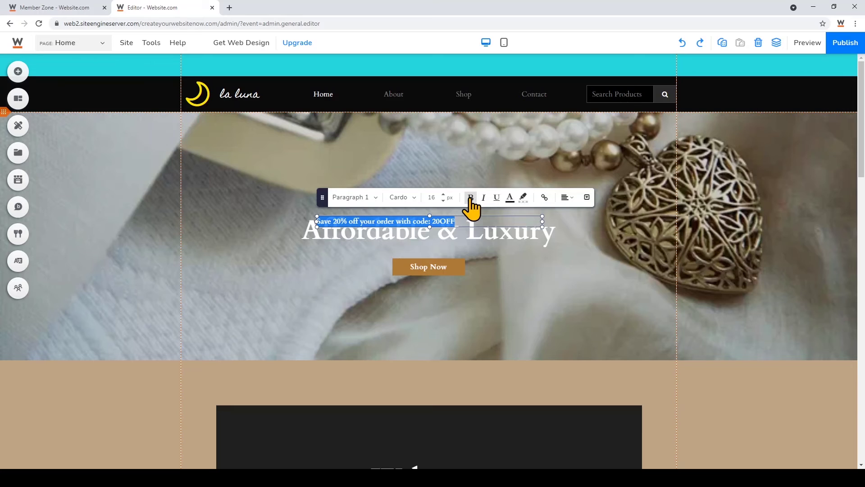
left_click(568, 198)
left_click(541, 214)
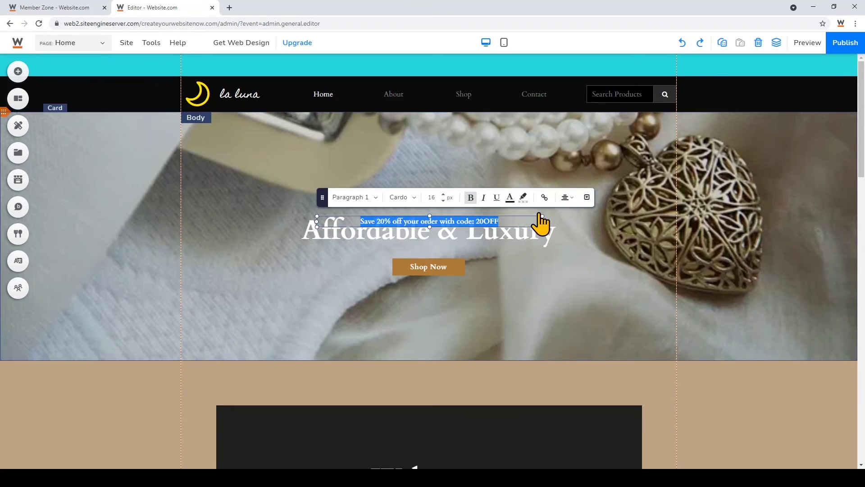
left_click(226, 263)
- Move the coupon announcement onto the turquoise header strip and set its font size to 18 px
left_click(447, 228)
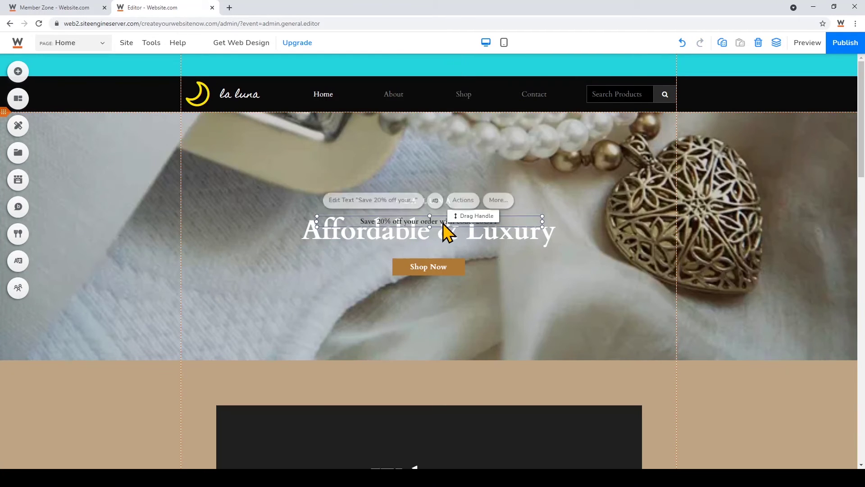
left_click_drag(440, 230, 428, 67)
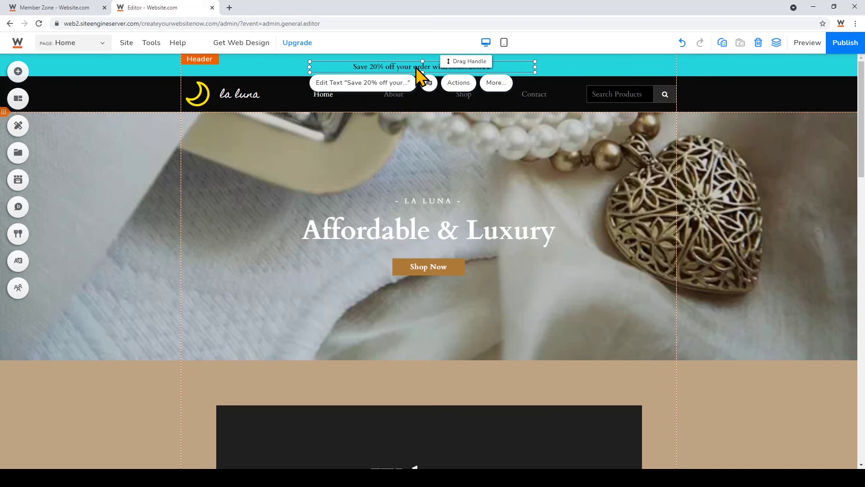
double_click(416, 67)
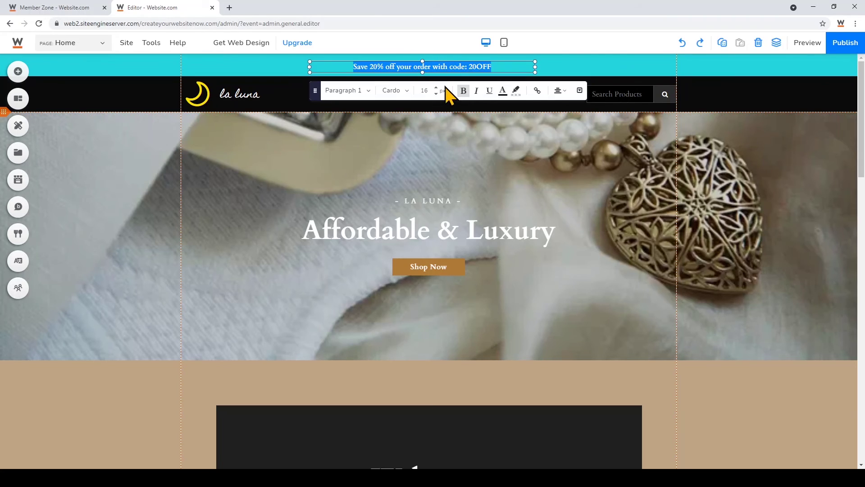
left_click(436, 91)
key("BackSpace")
type("8")
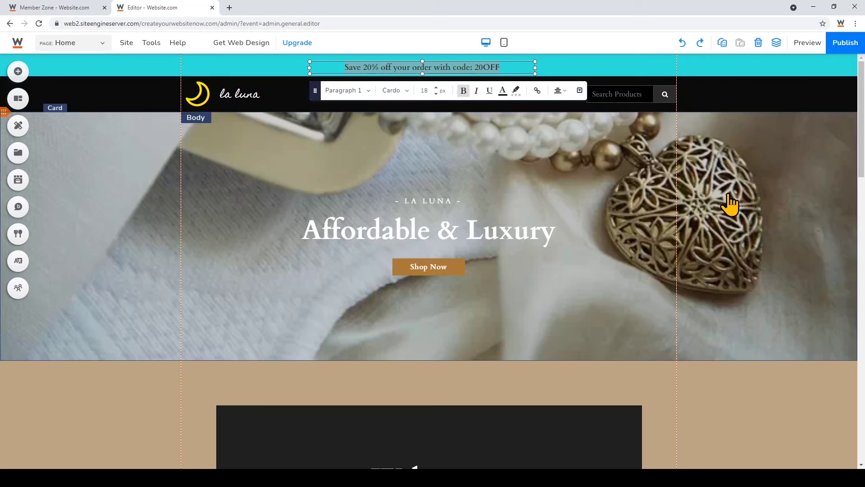
left_click(772, 202)
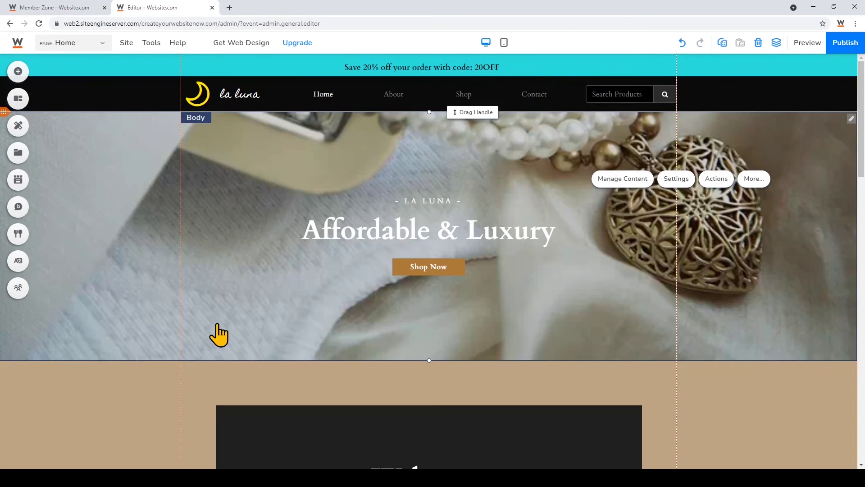